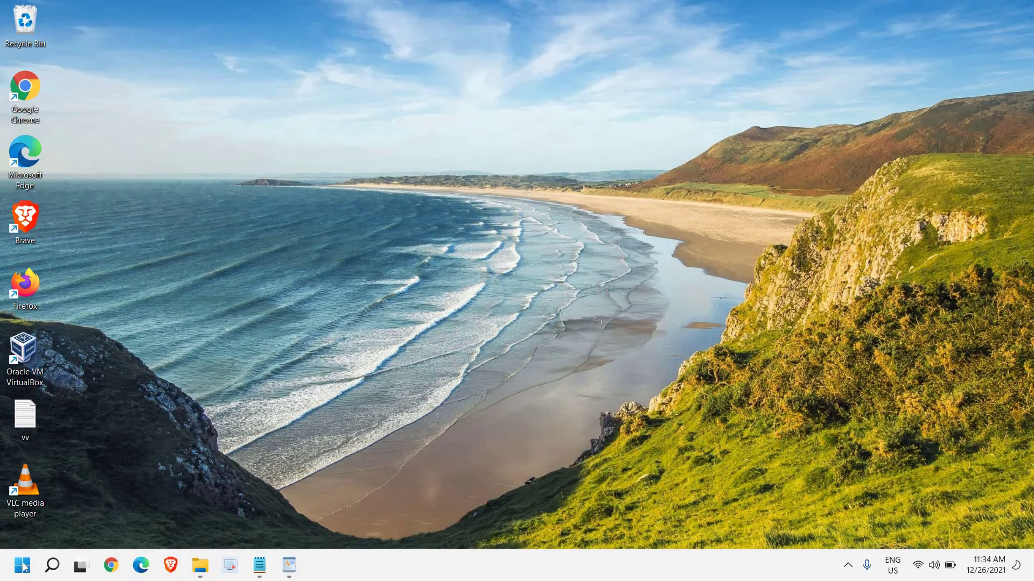
Launch Control Panel from Windows search and maximize its window.
click(52, 565)
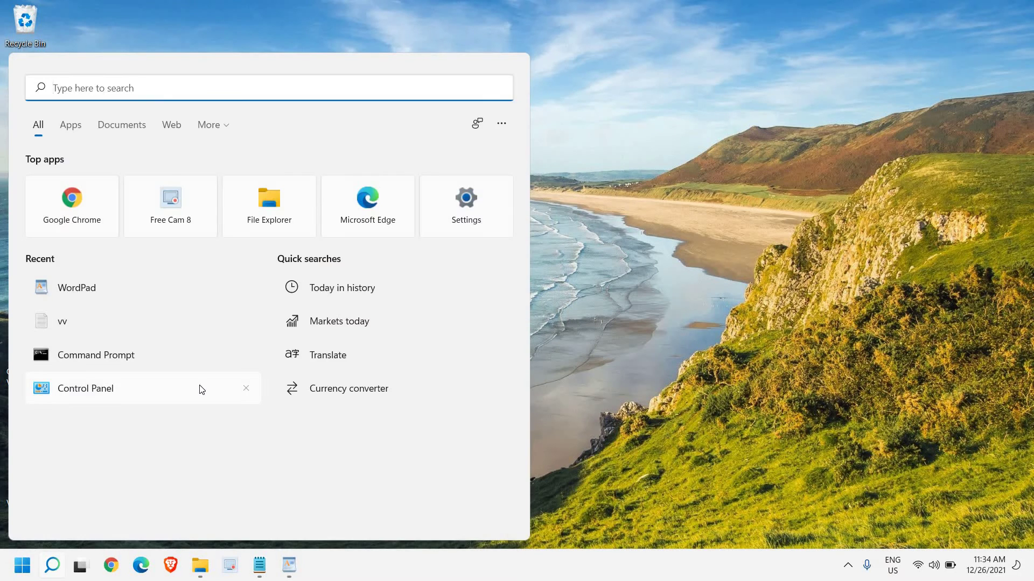
text(cont)
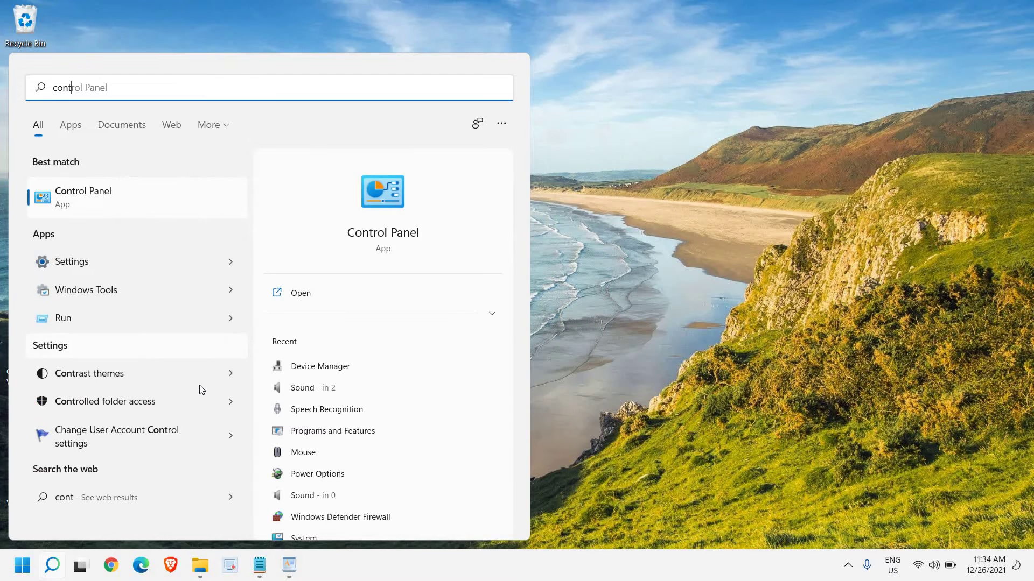
click(109, 207)
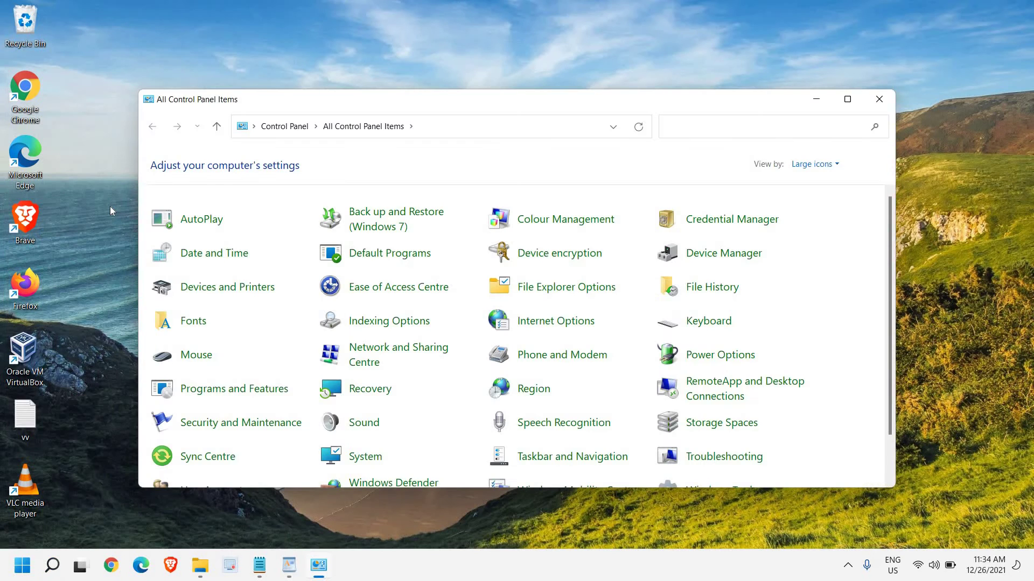
click(847, 98)
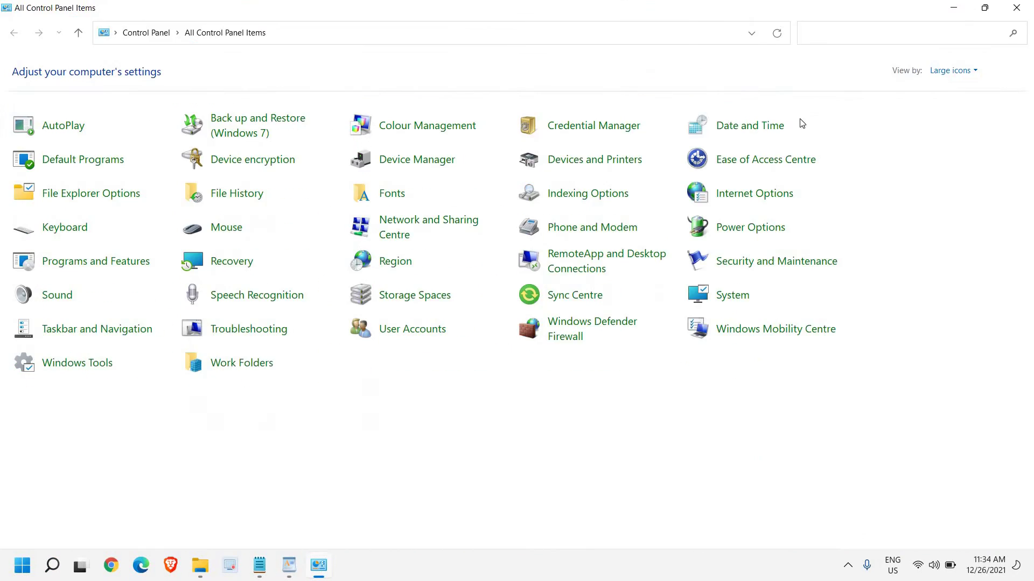
Switch View by to Category and go into Network and Internet.
click(953, 72)
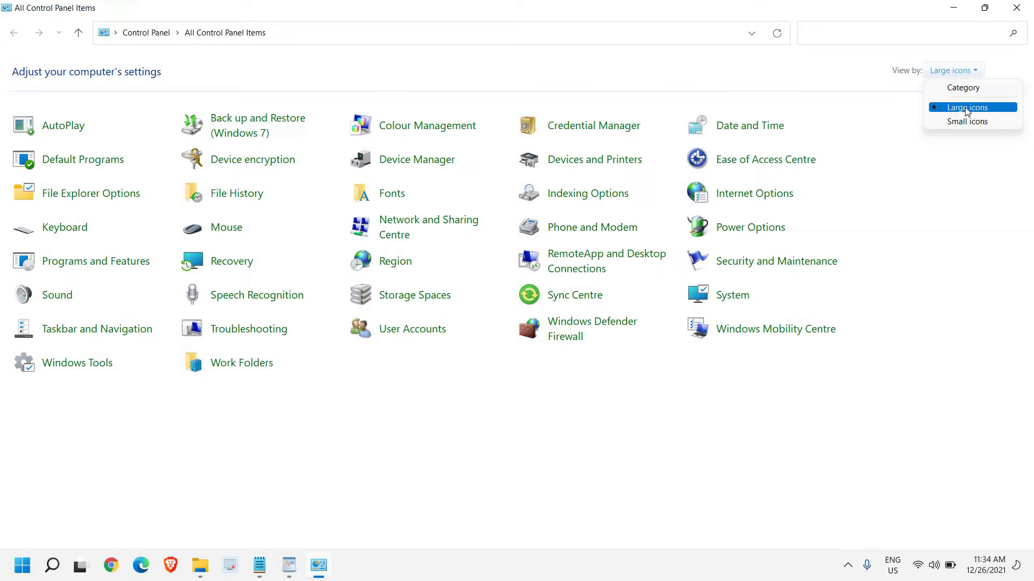
click(965, 93)
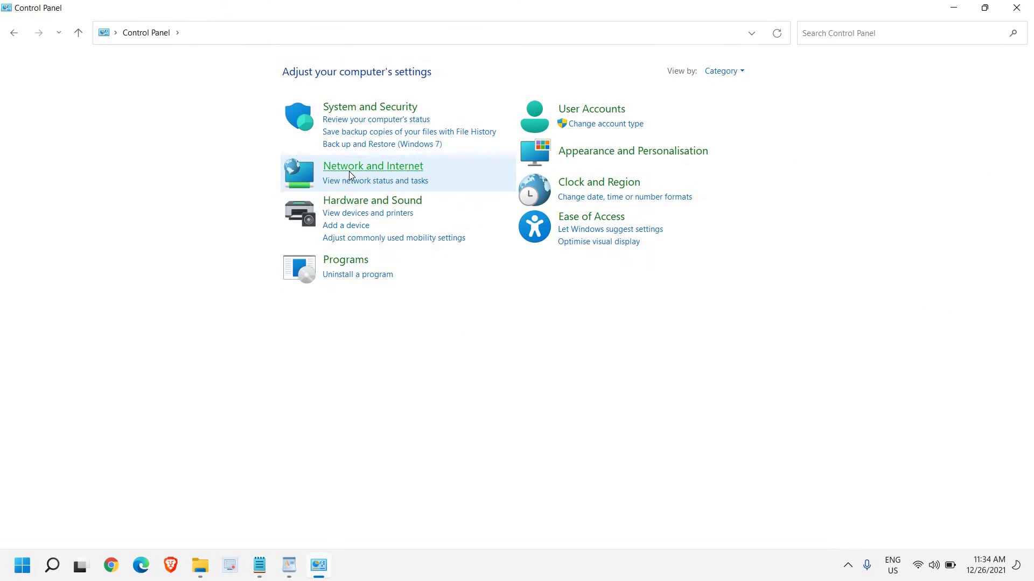
click(349, 172)
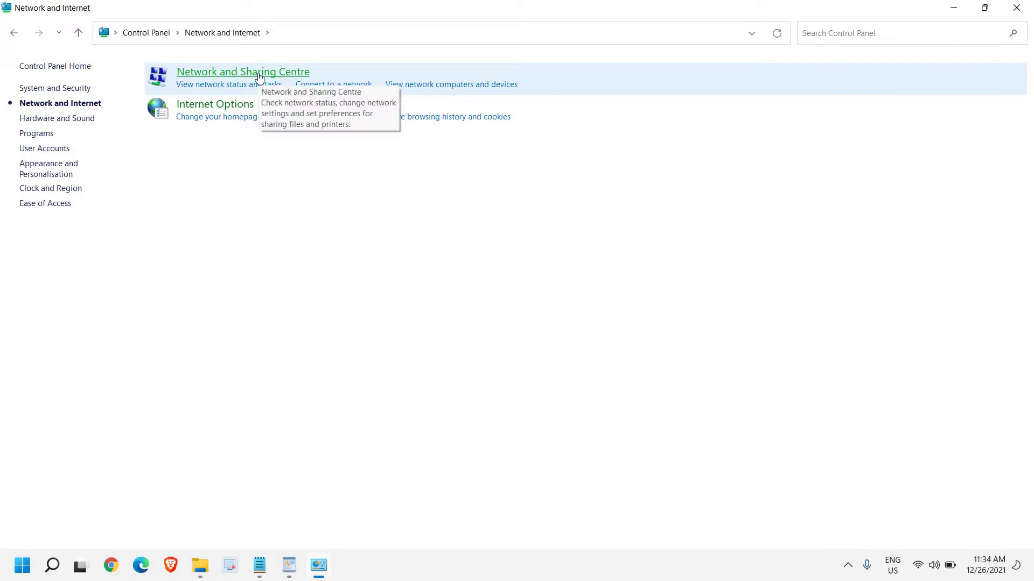
From Network and Sharing Centre, bring up the WiFi (Wicked_Sunny) connection status.
click(259, 78)
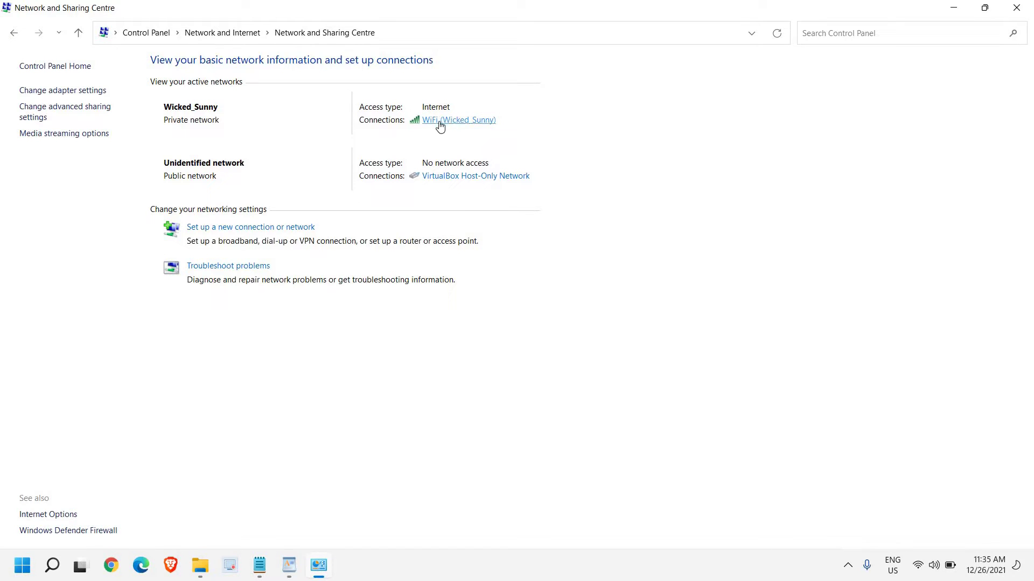
click(440, 122)
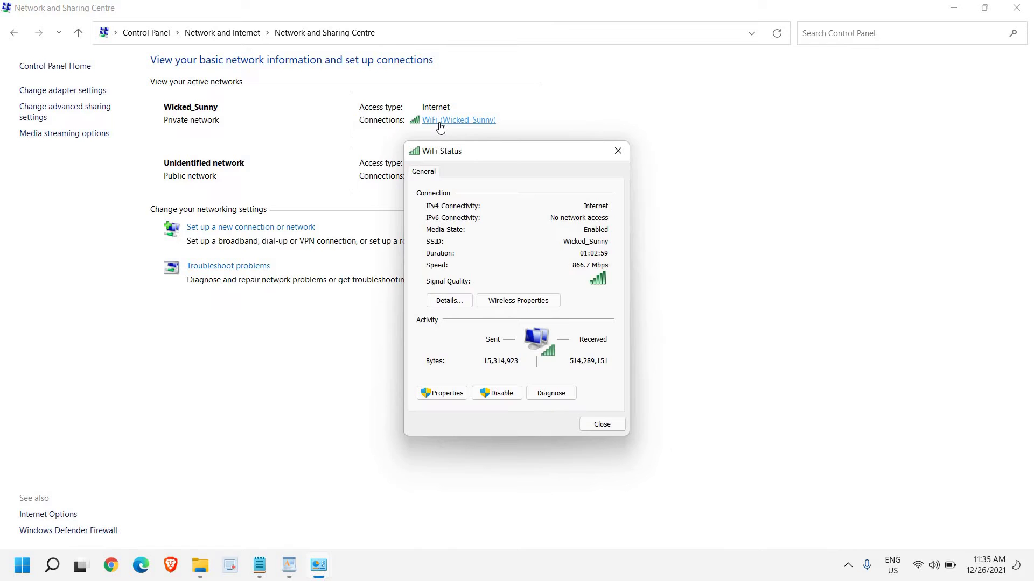
key(Escape)
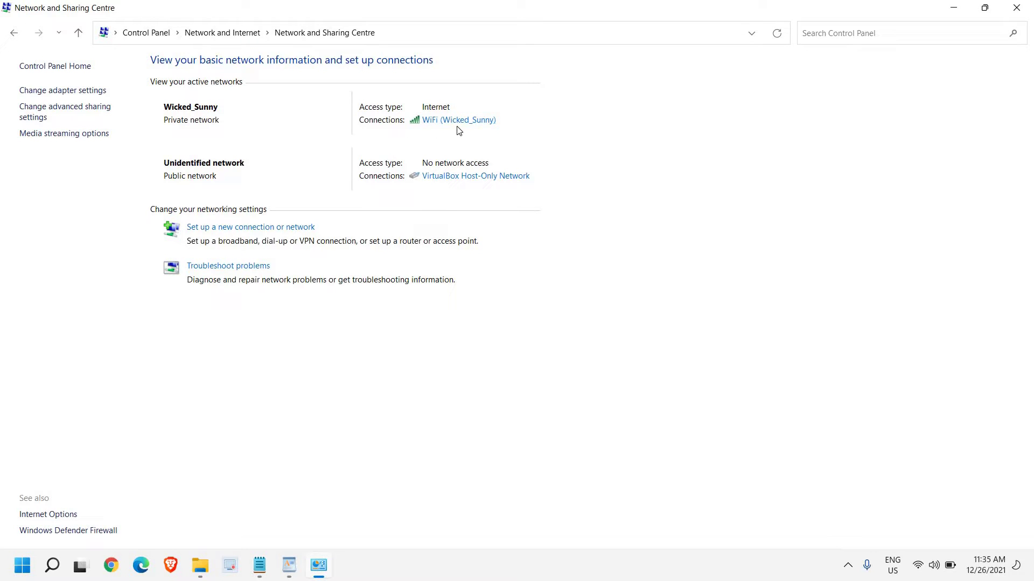
click(435, 121)
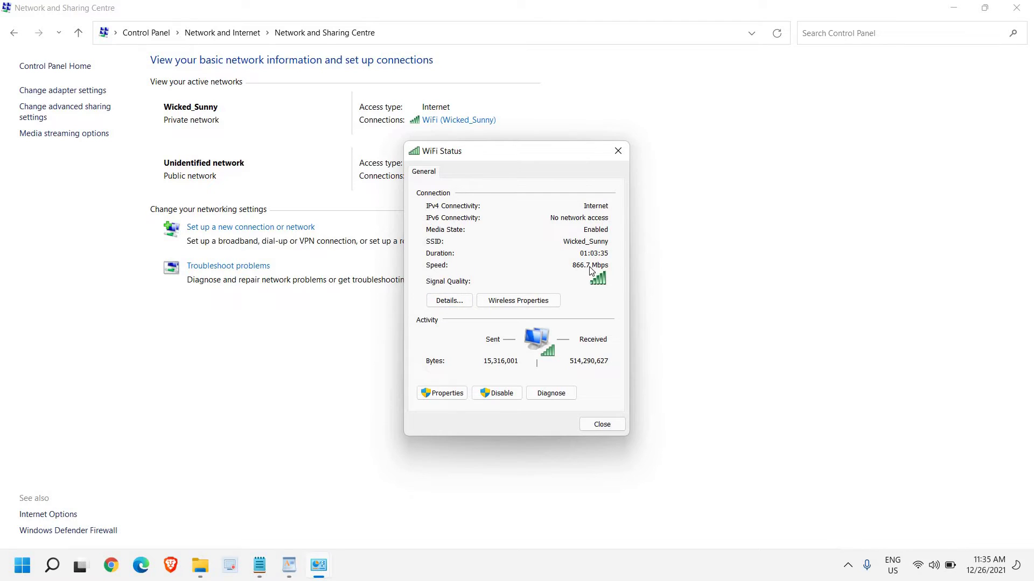
View the Security tab in Wicked_Sunny Wireless Properties, then cancel and close the status dialog.
click(515, 302)
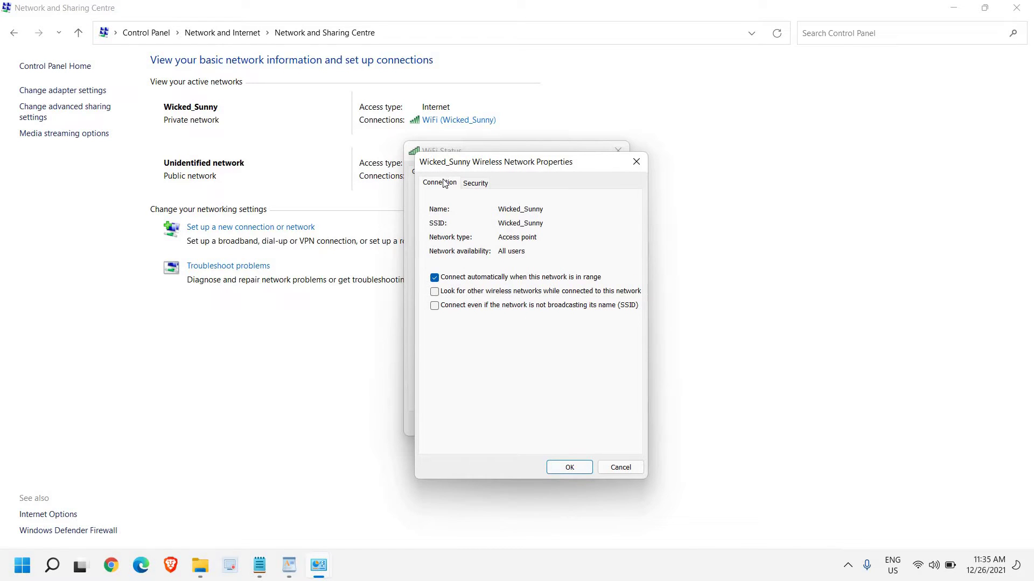
click(474, 185)
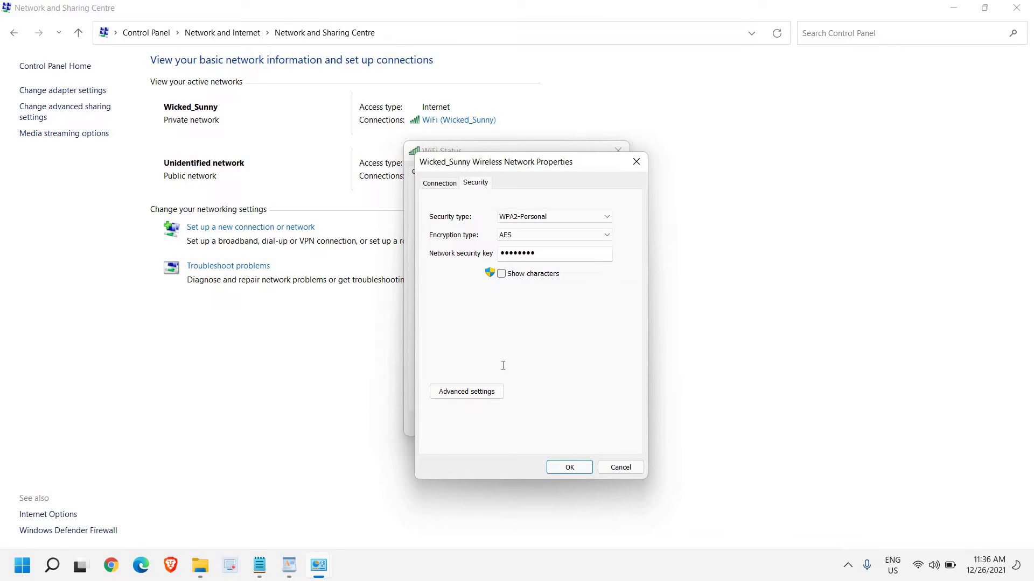
click(619, 469)
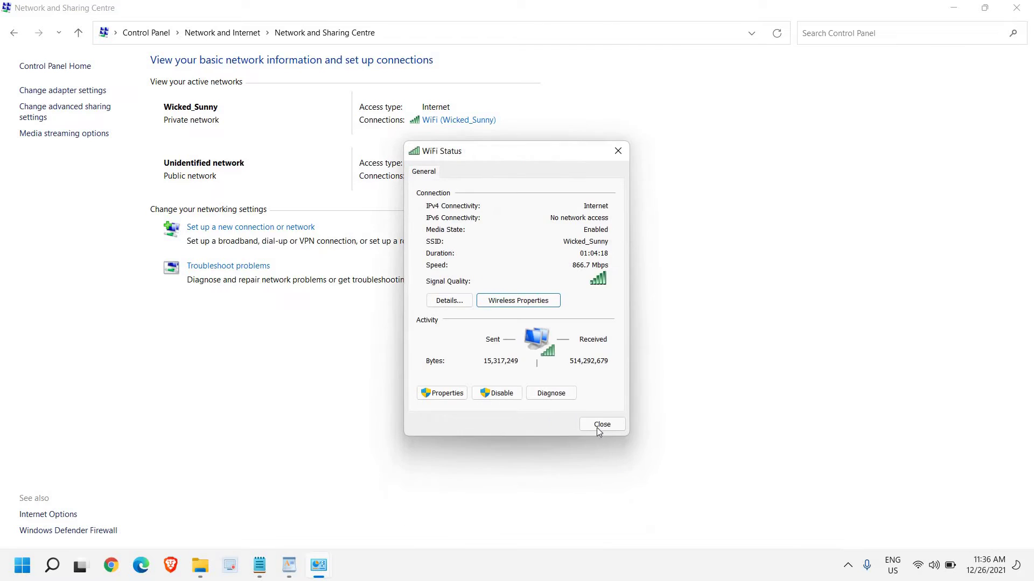
click(598, 428)
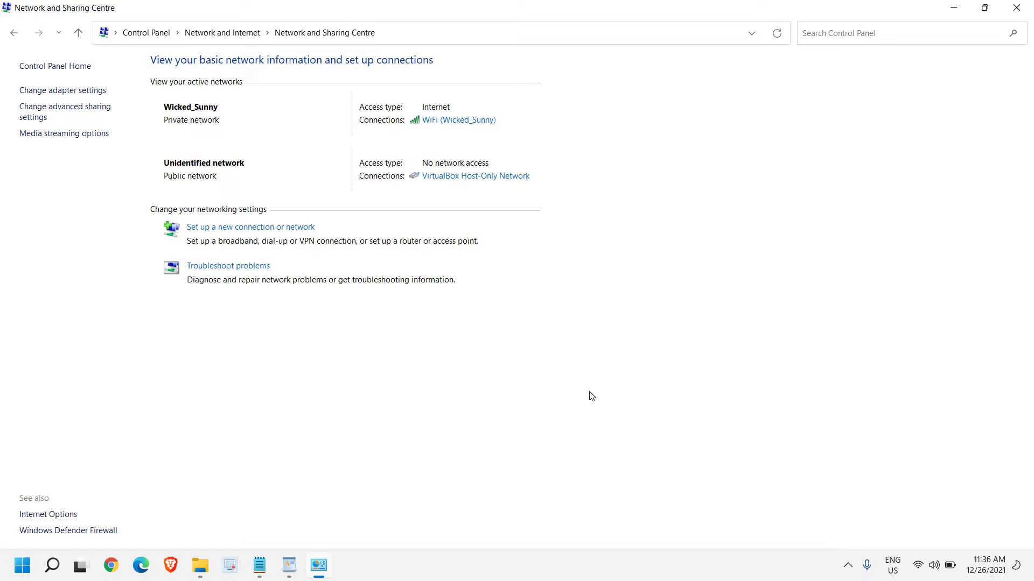
Close Control Panel and launch Command Prompt as administrator via search for 'cmd'.
click(1016, 8)
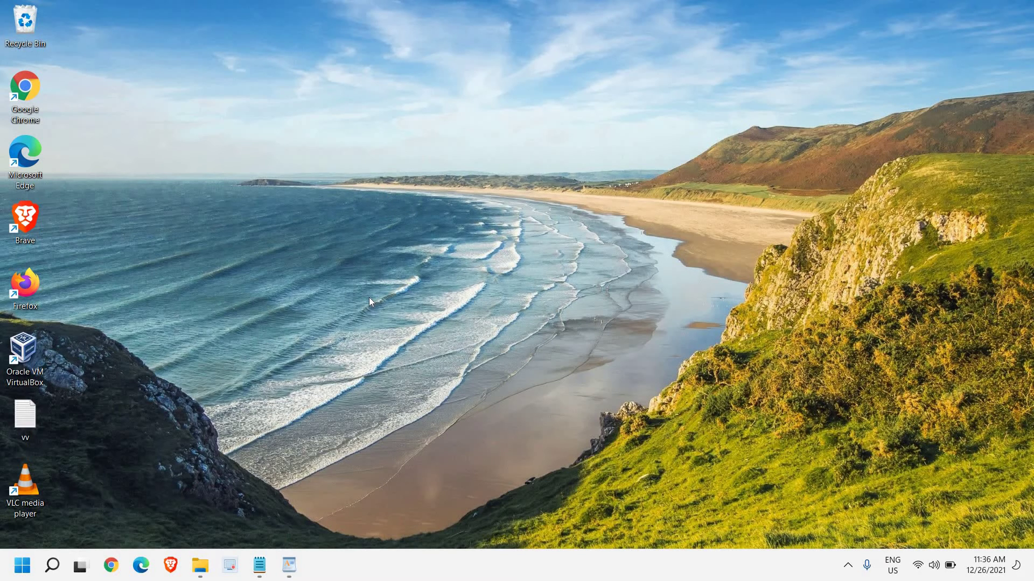
click(51, 569)
text(c)
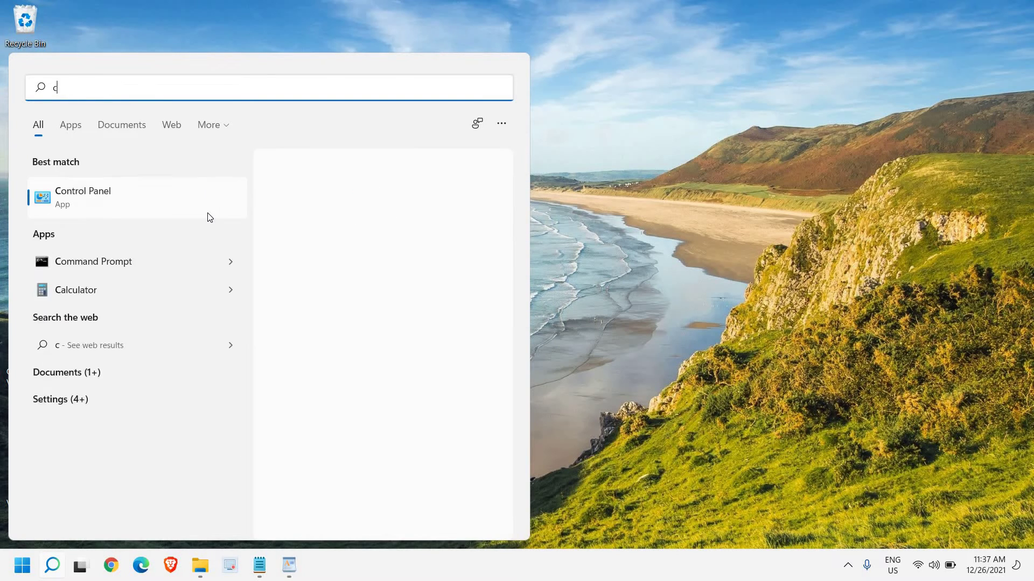
text(md)
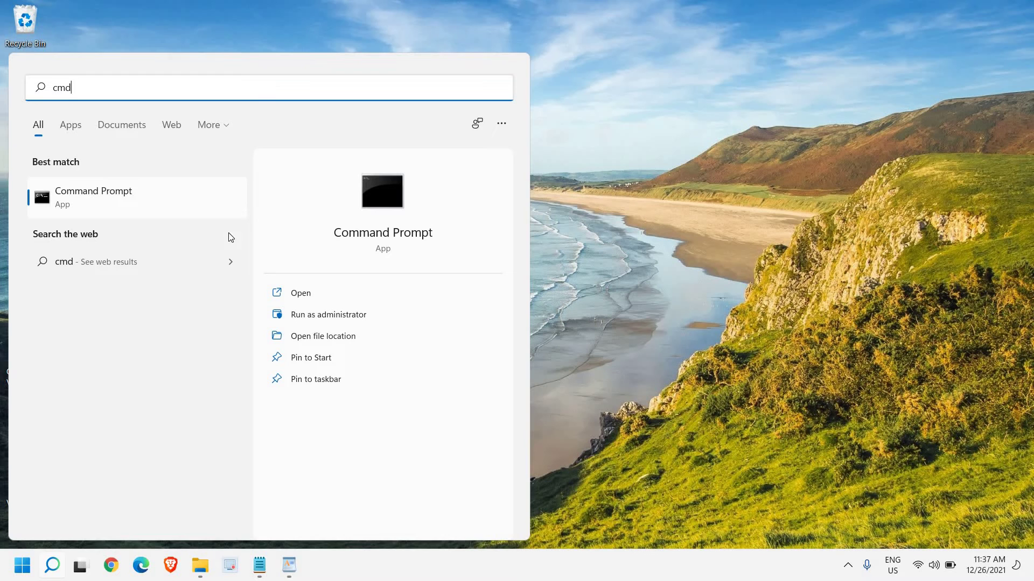
click(323, 315)
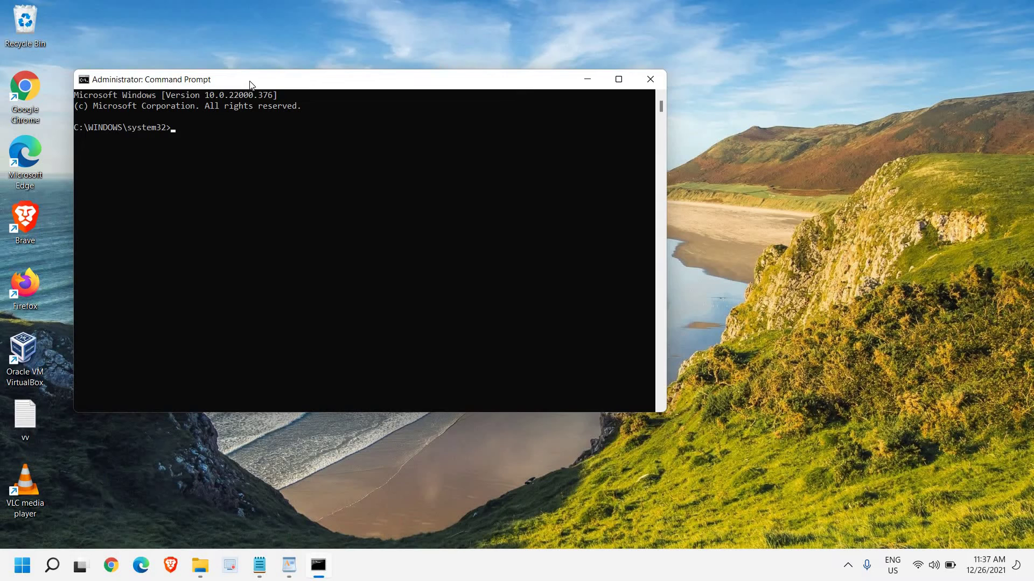
Run 'netsh wlan show profile' pasted from the WordPad notes to list saved Wi-Fi profiles.
drag(251, 84, 369, 128)
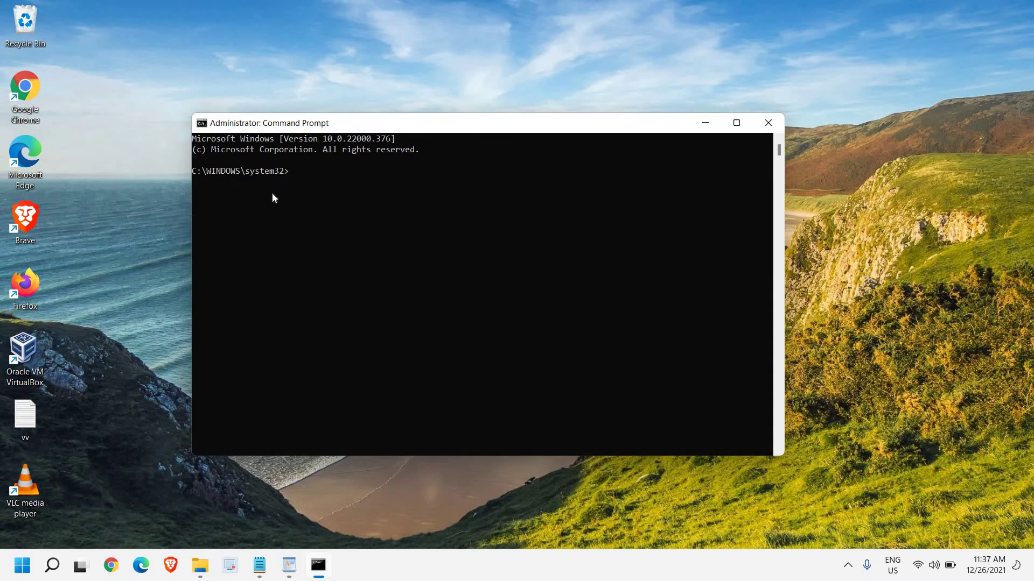
click(305, 181)
click(290, 171)
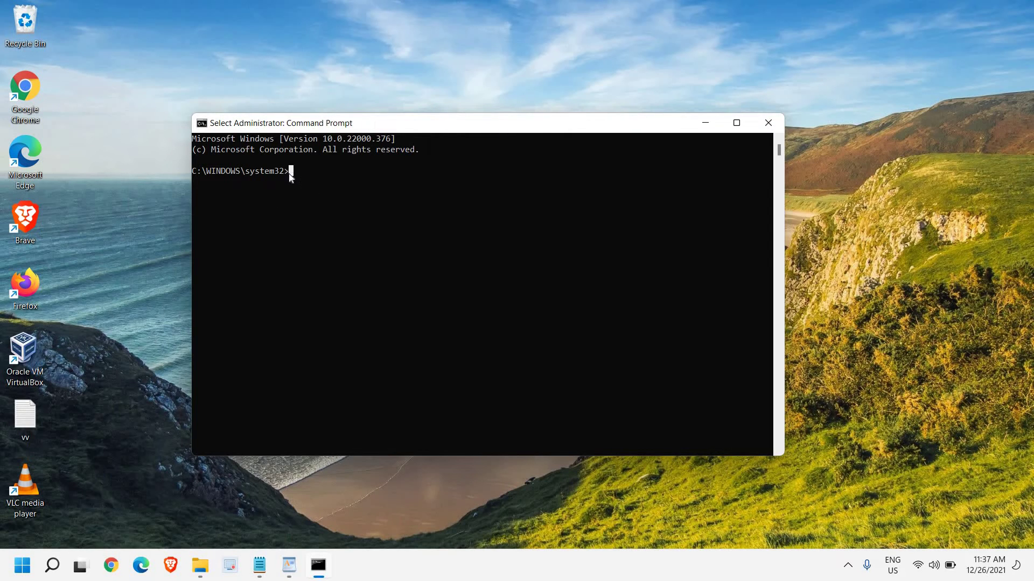
key(alt+Tab)
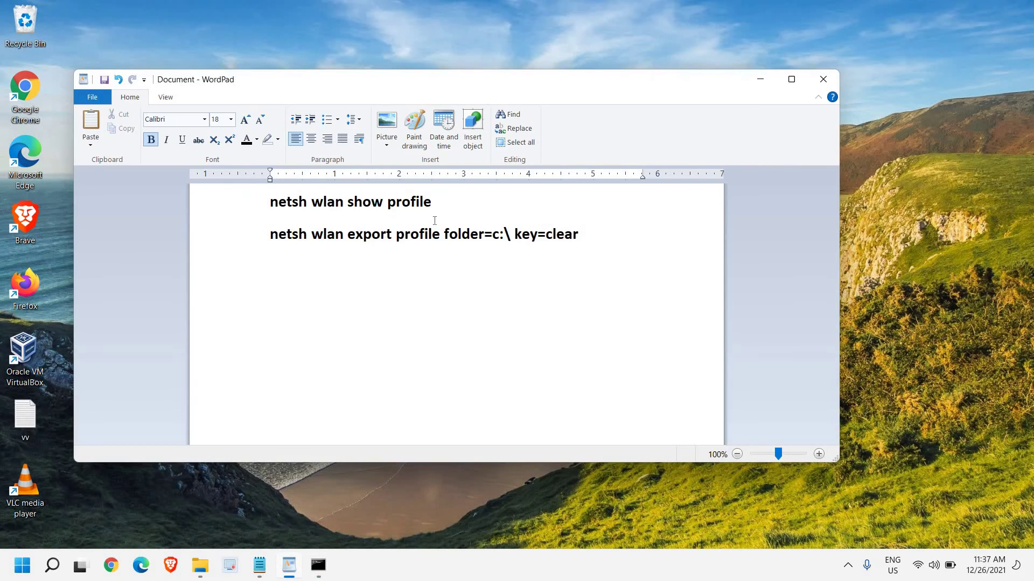
triple_click(401, 199)
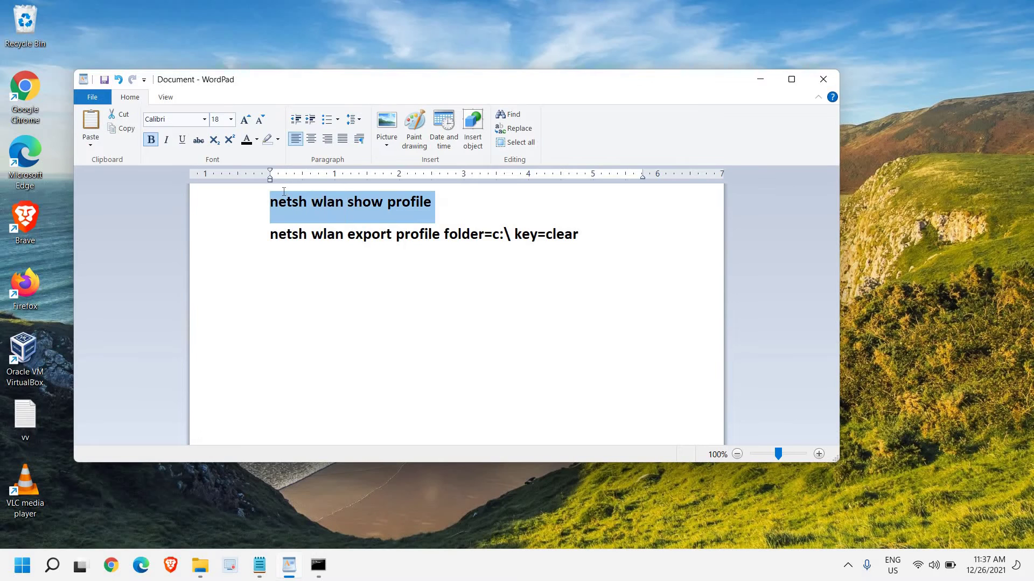
key(alt+Tab)
right_click(312, 195)
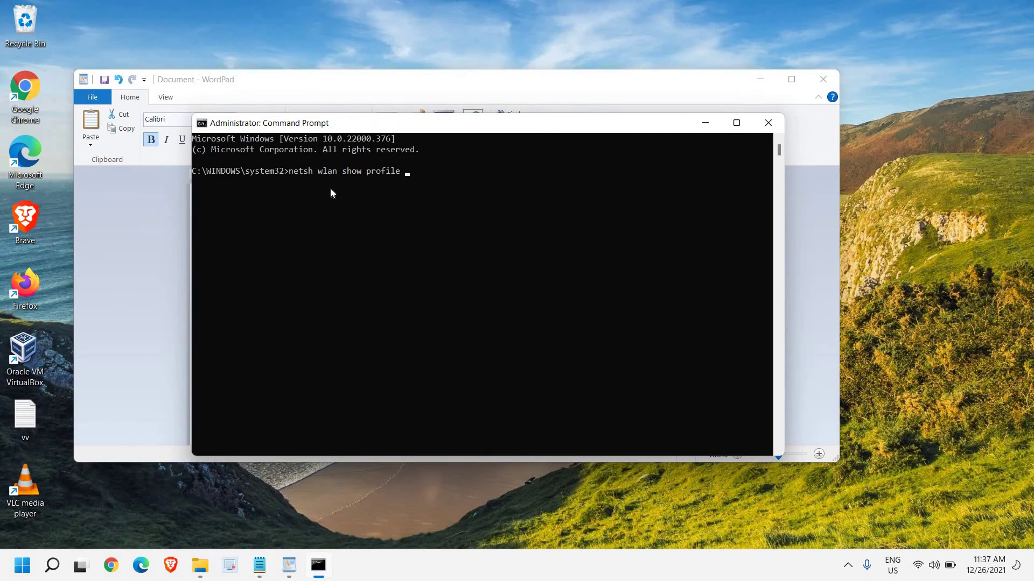
key(Return)
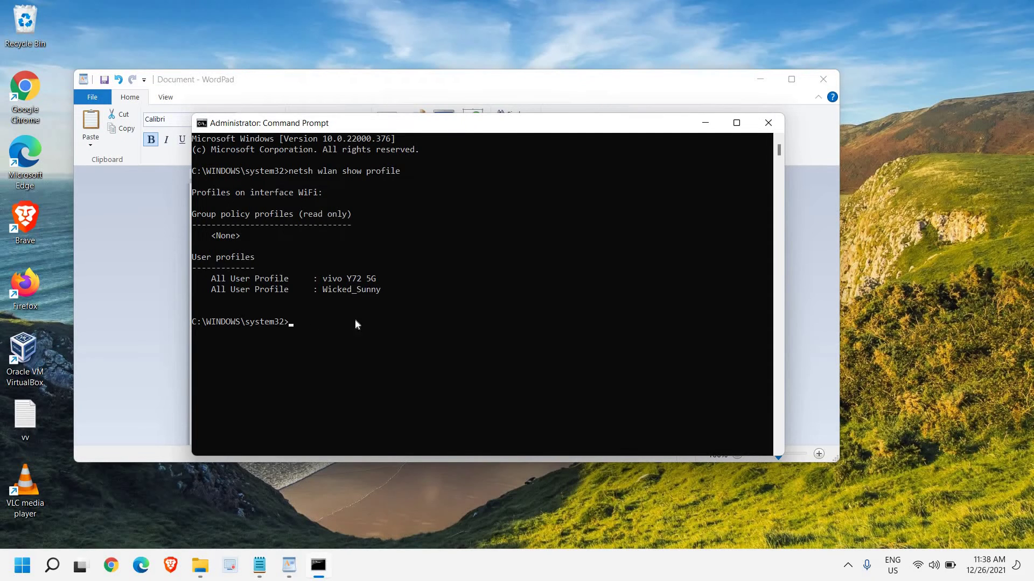
Run the copied export command writing both profiles as clear-key XML to C:, then close Command Prompt.
key(alt+Tab)
right_click(295, 240)
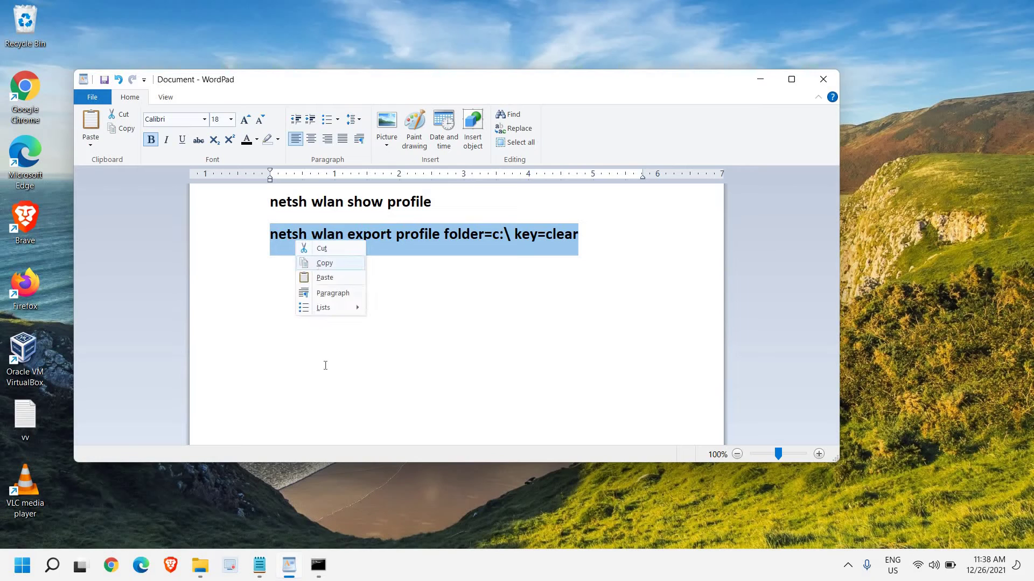
click(325, 263)
key(alt+Tab)
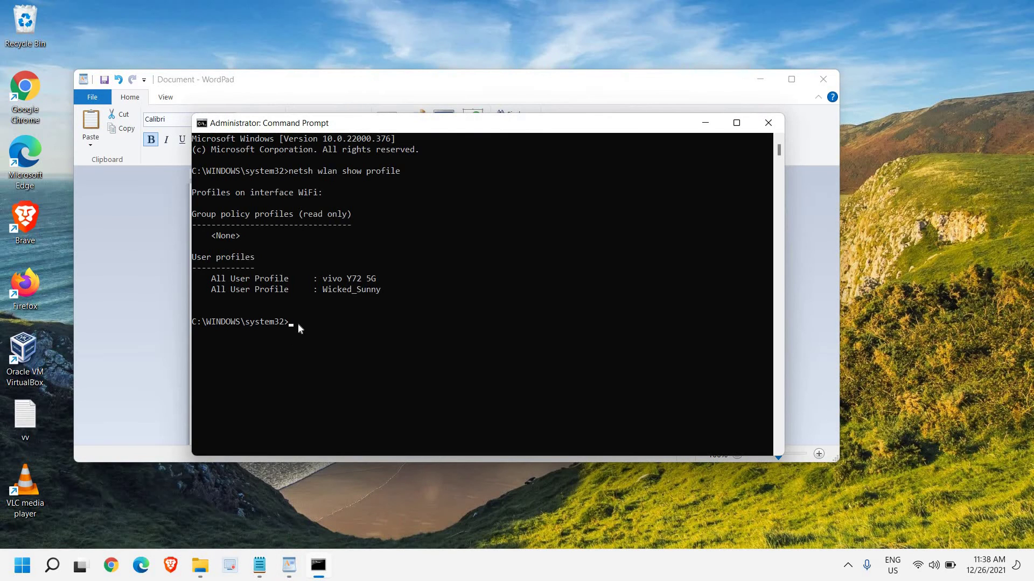
right_click(298, 323)
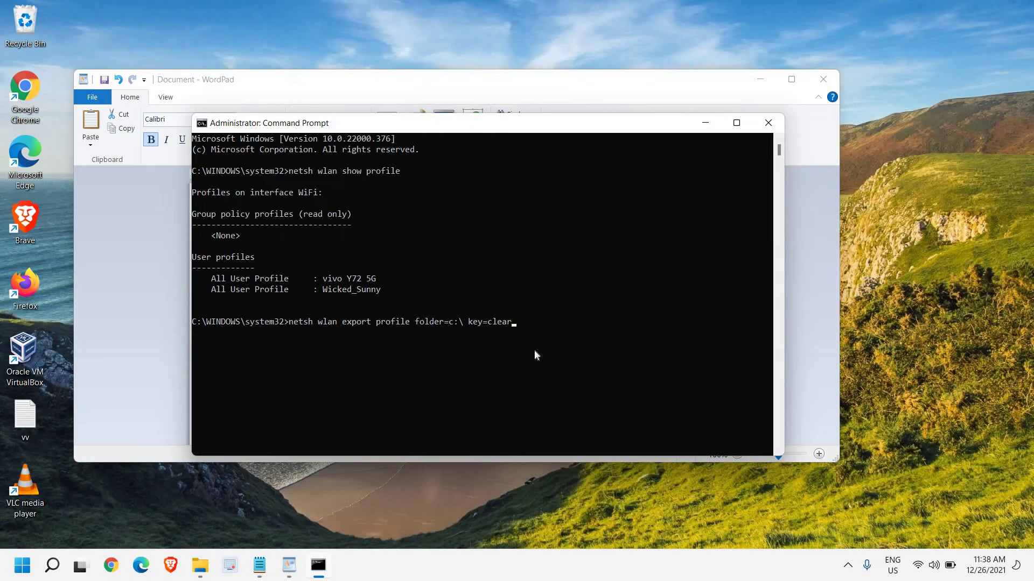
key(Return)
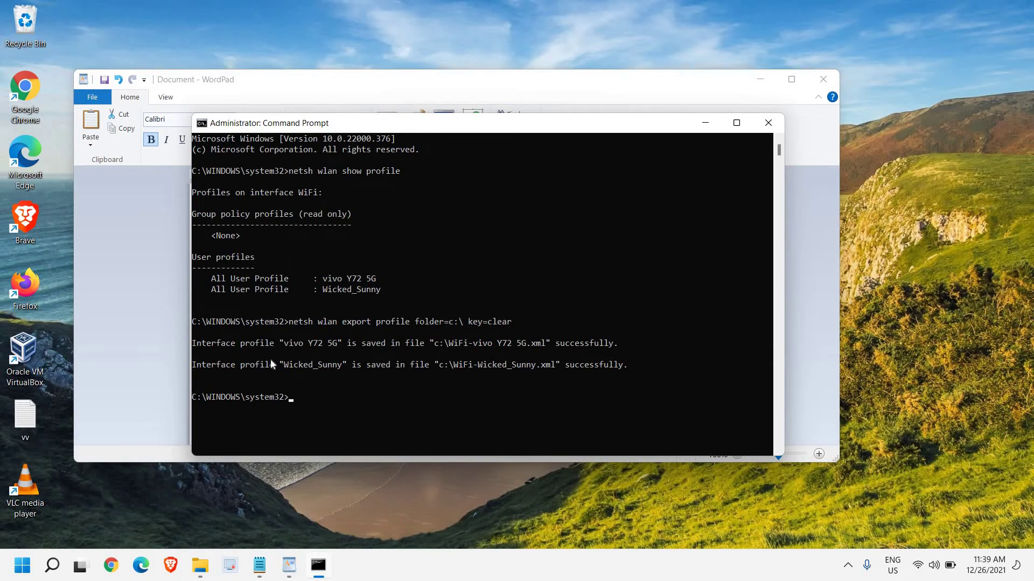
click(768, 124)
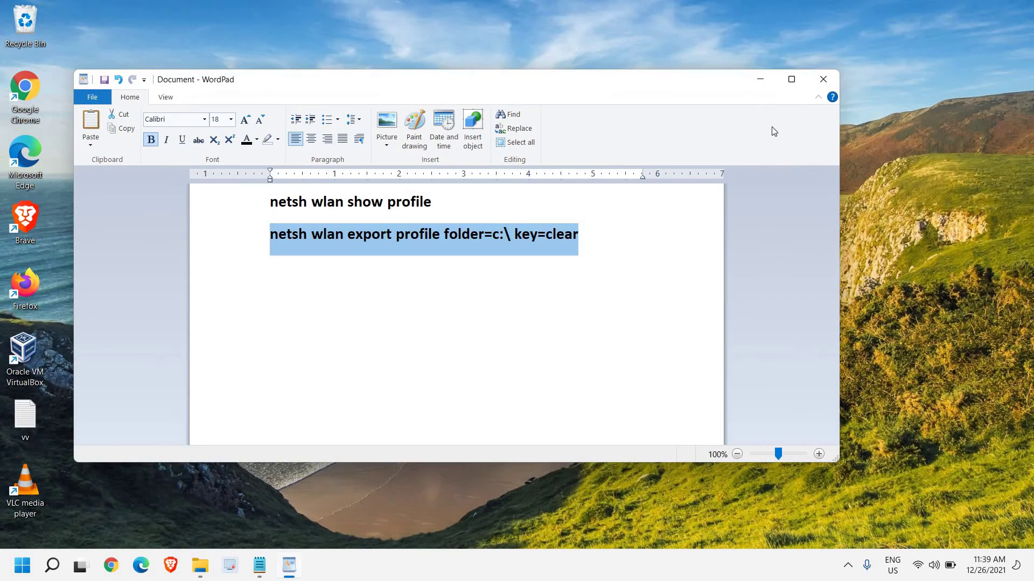
Browse File Explorer to This PC > Windows (C:) and bring up the WiFi-Wicked_Sunny file's context menu.
click(760, 79)
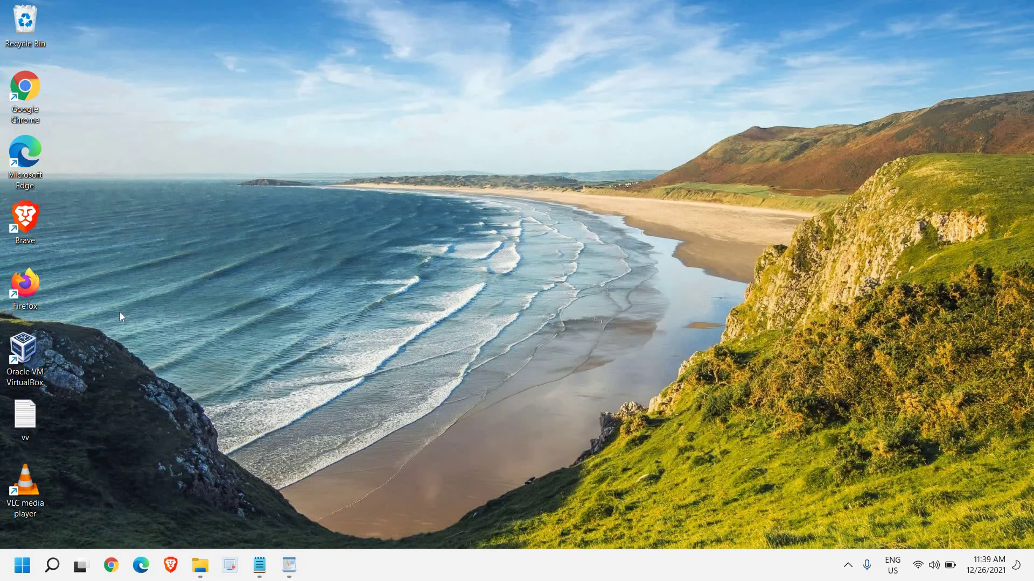
click(206, 567)
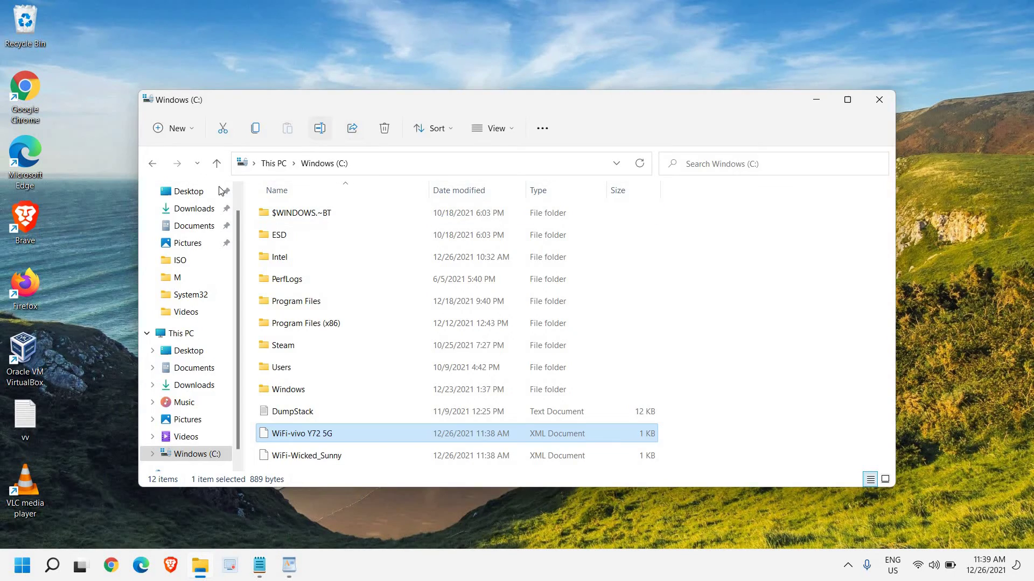
click(179, 333)
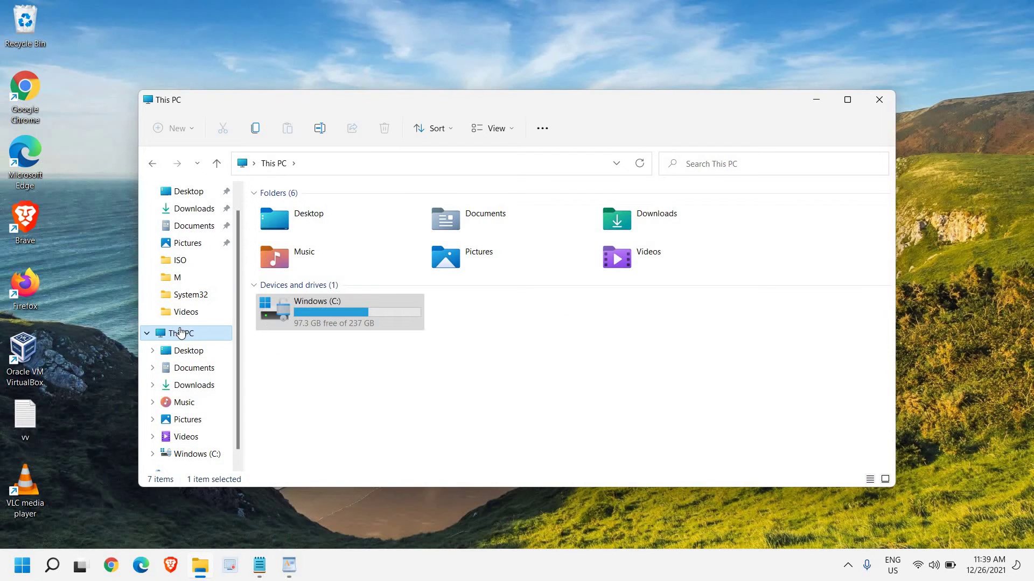
click(329, 317)
double_click(344, 318)
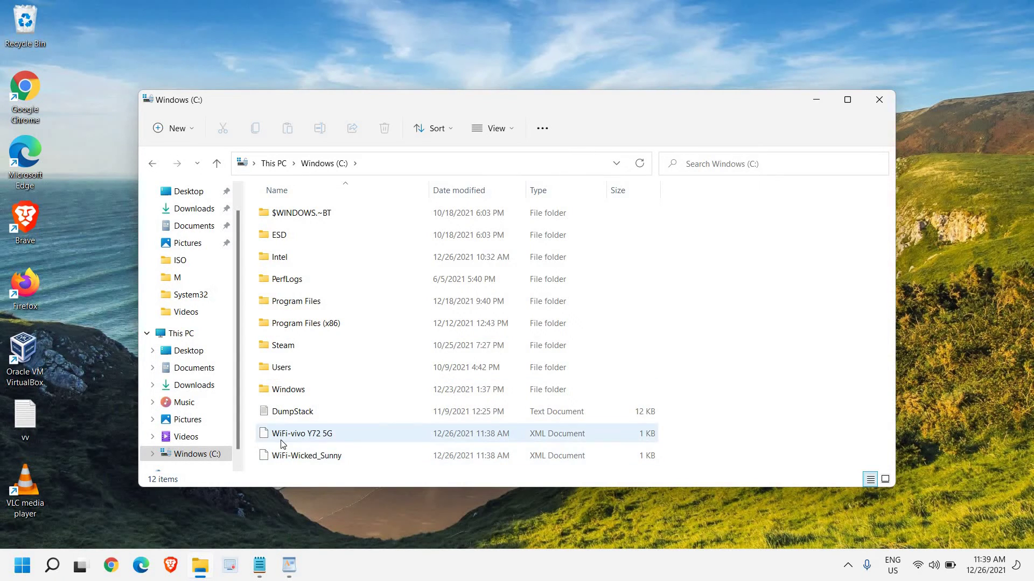
key(Up)
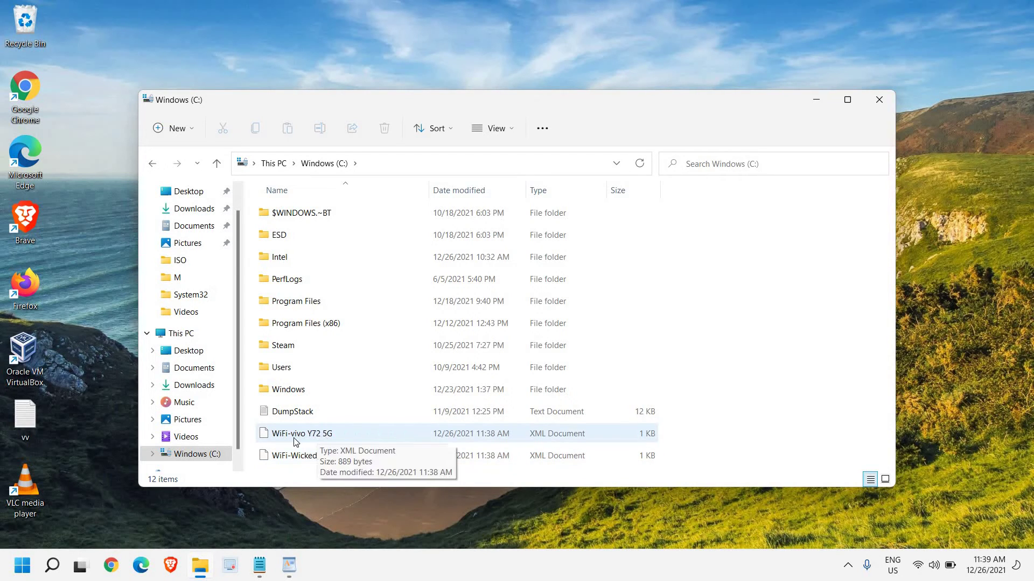
right_click(316, 458)
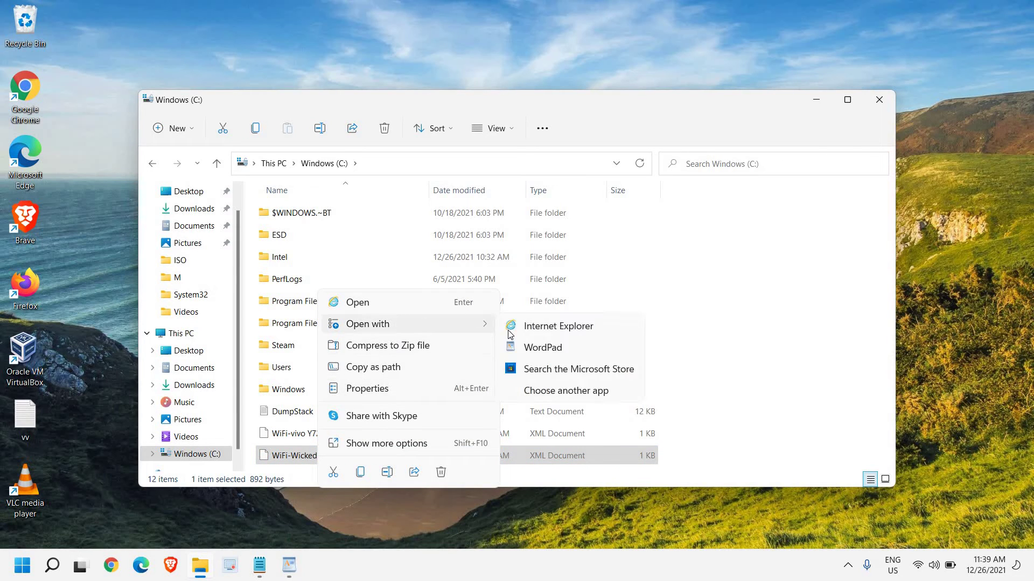
mouse_move(368, 323)
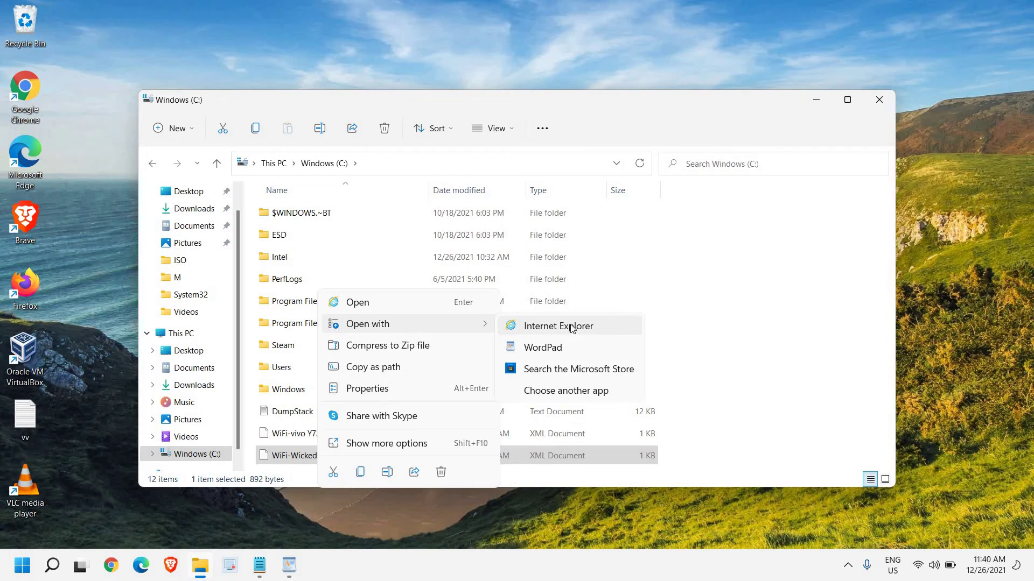
Open the profile in WordPad and highlight the Wicked_Sunny name and keyMaterial tag.
click(542, 355)
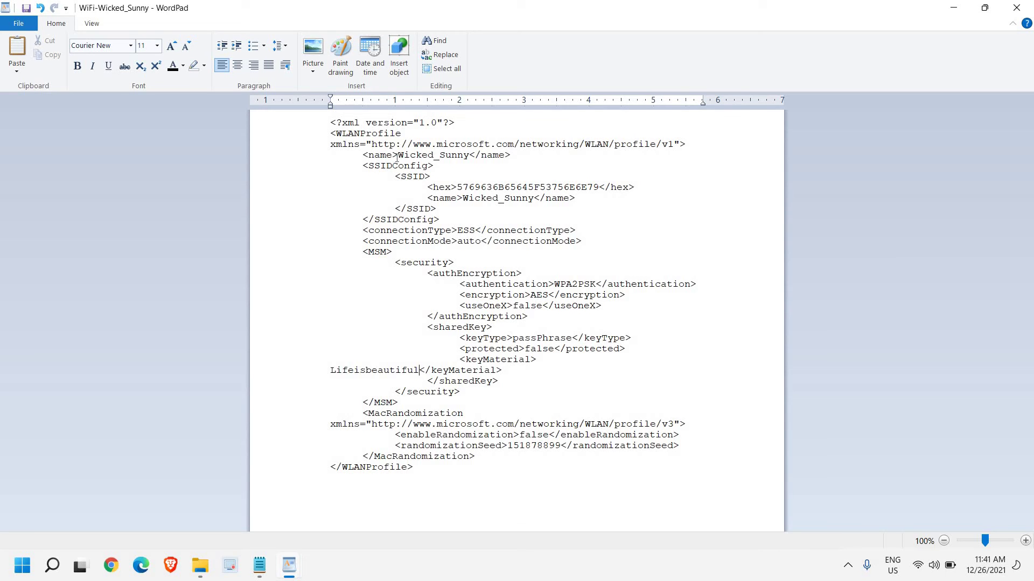
drag(396, 155, 436, 167)
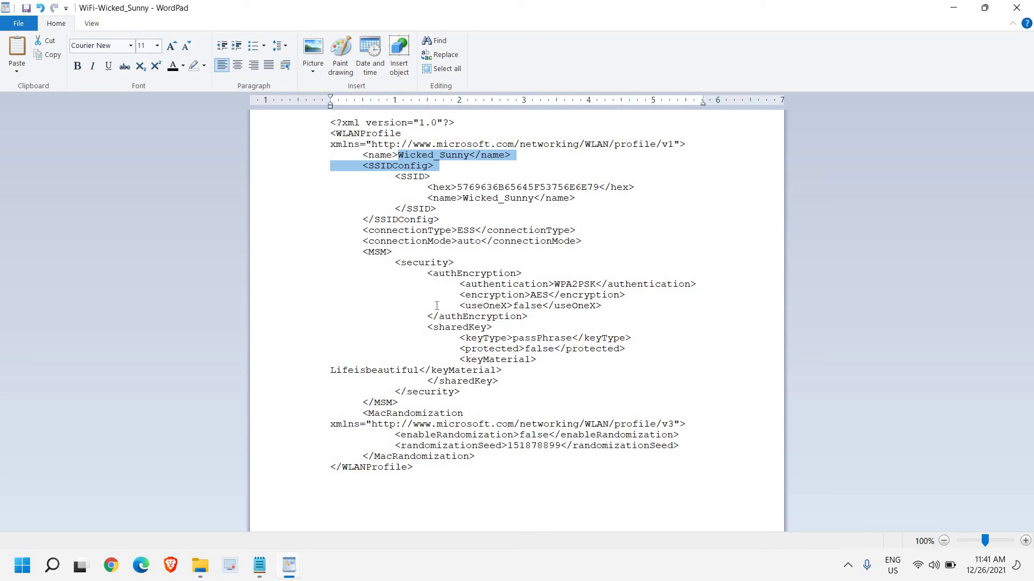
drag(459, 360, 532, 360)
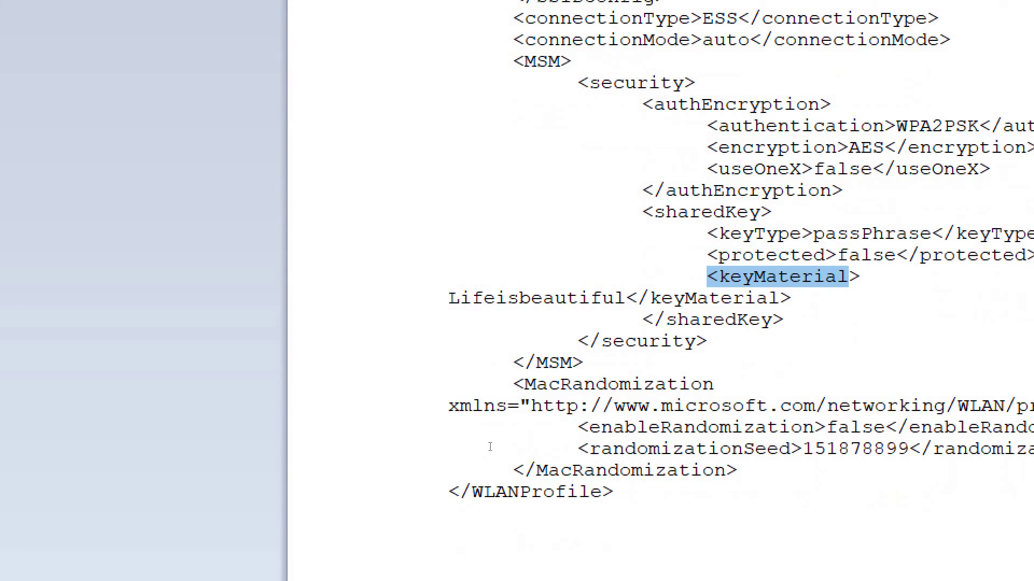
key(Up)
key(Up)
key(End)
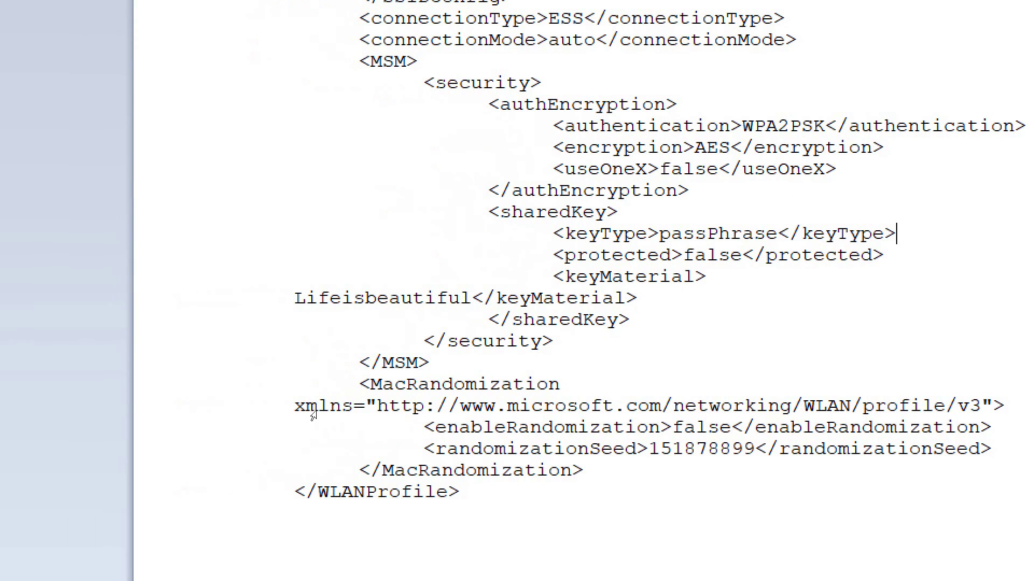
drag(295, 384, 572, 385)
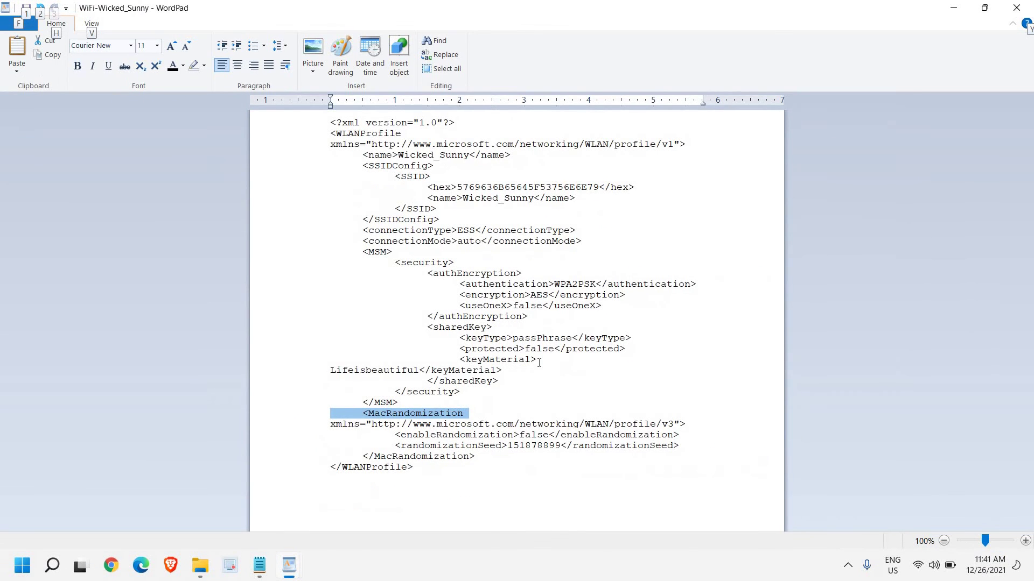
click(538, 362)
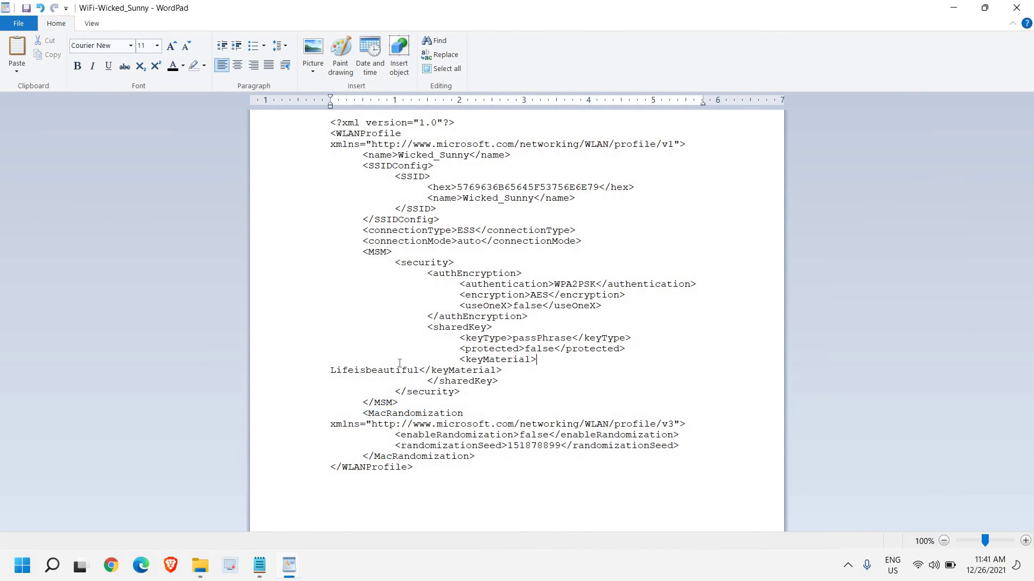
triple_click(333, 370)
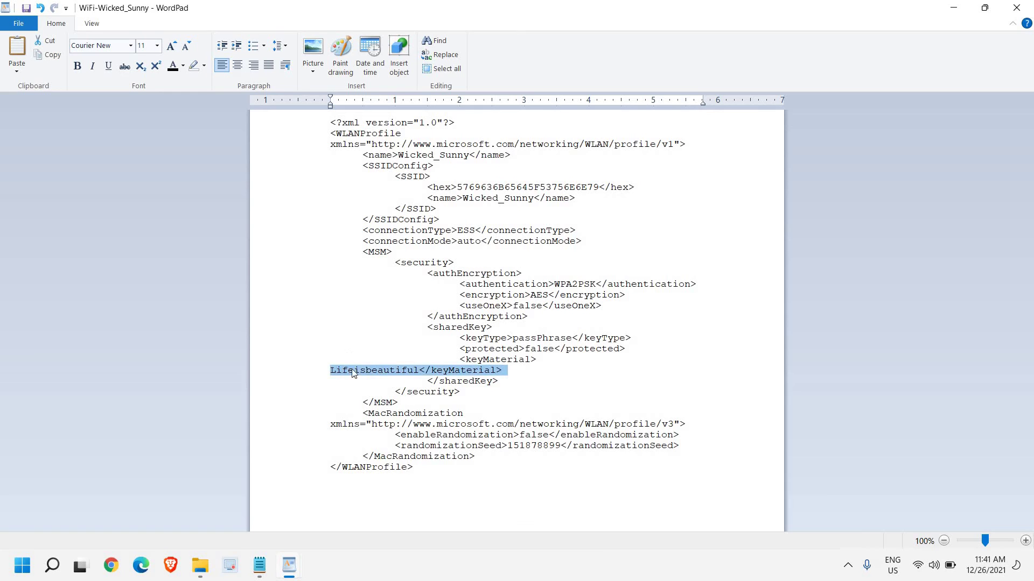
click(406, 370)
double_click(417, 370)
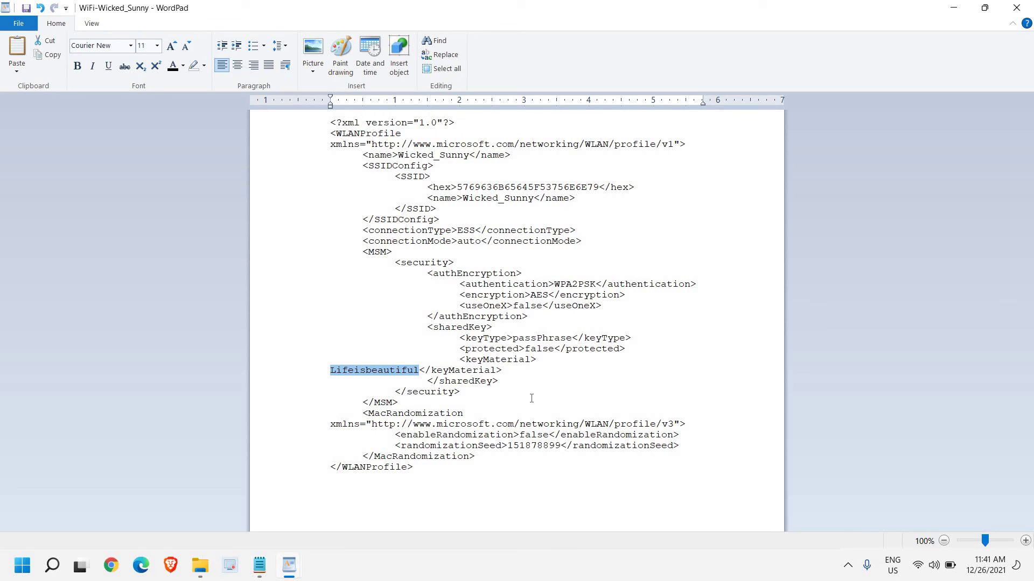
key(Up)
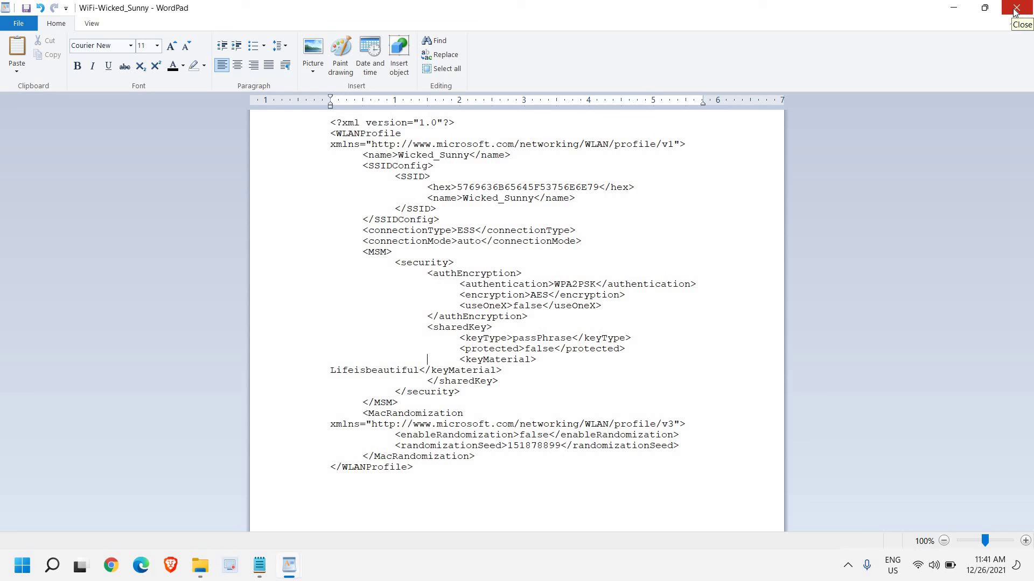
click(1015, 12)
key(n)
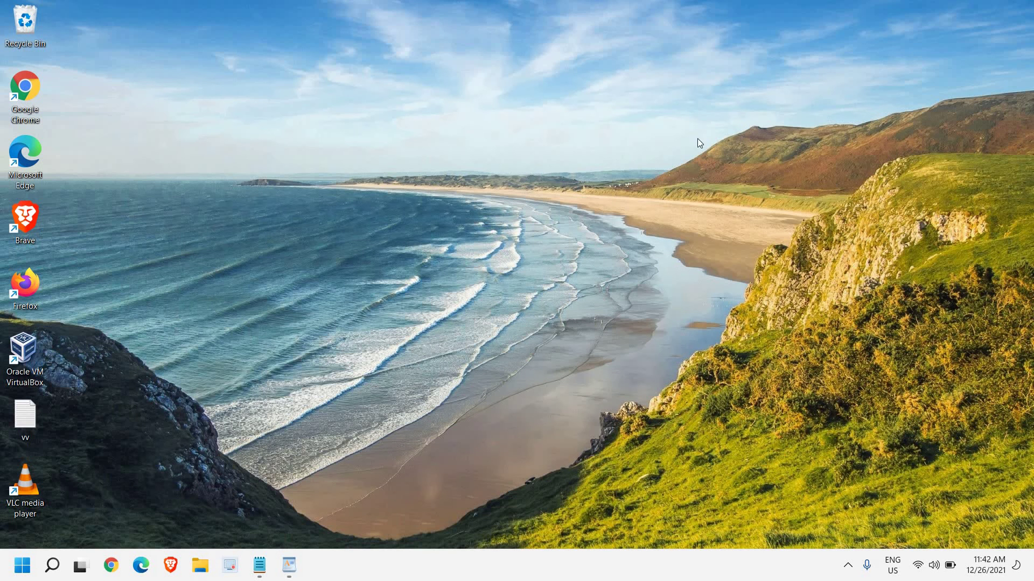